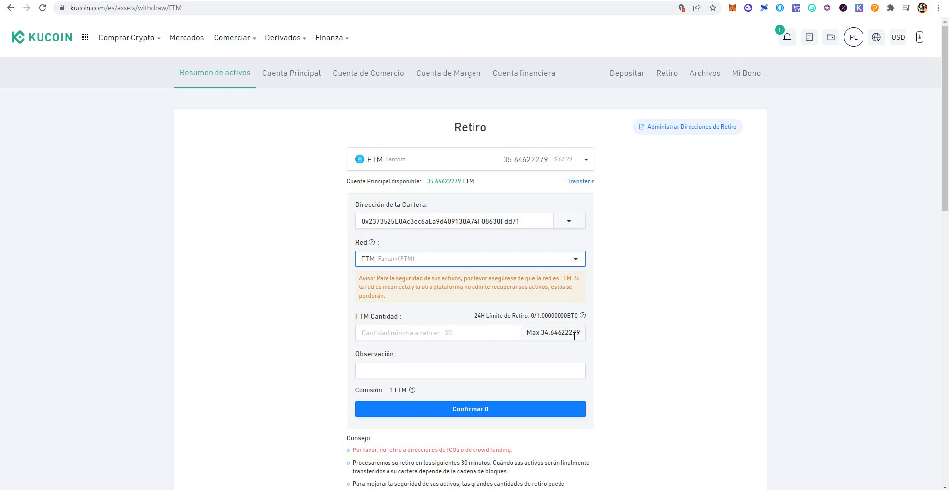
Set the FTM withdrawal to the maximum 34.64622279, confirm it, and open the MetaMask wallet
click(463, 333)
click(528, 333)
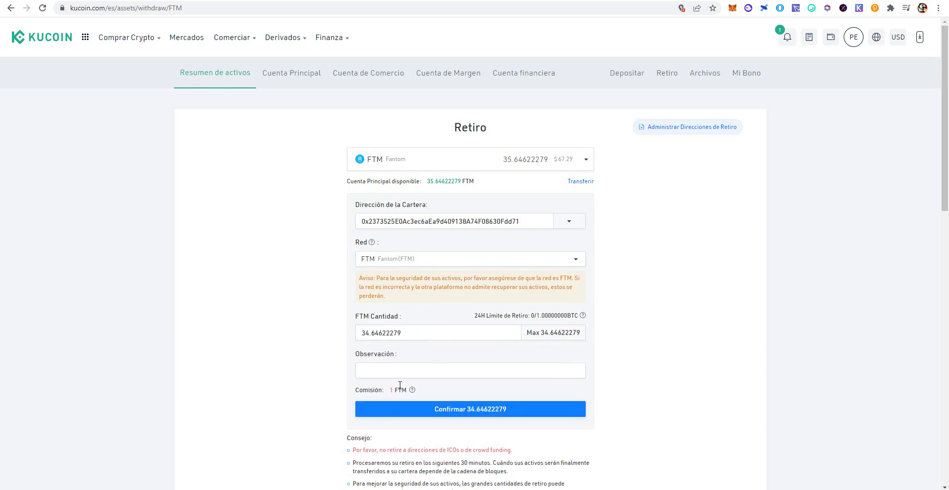
click(458, 413)
click(731, 8)
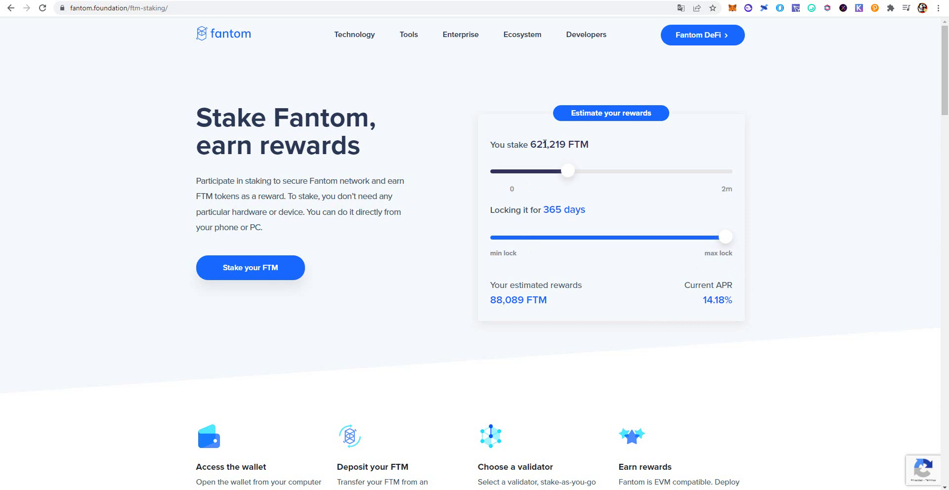
Estimate the rewards for staking about 911,261 FTM, and launch fWallet from the Fantom staking page
drag(547, 145, 534, 145)
drag(568, 173, 600, 172)
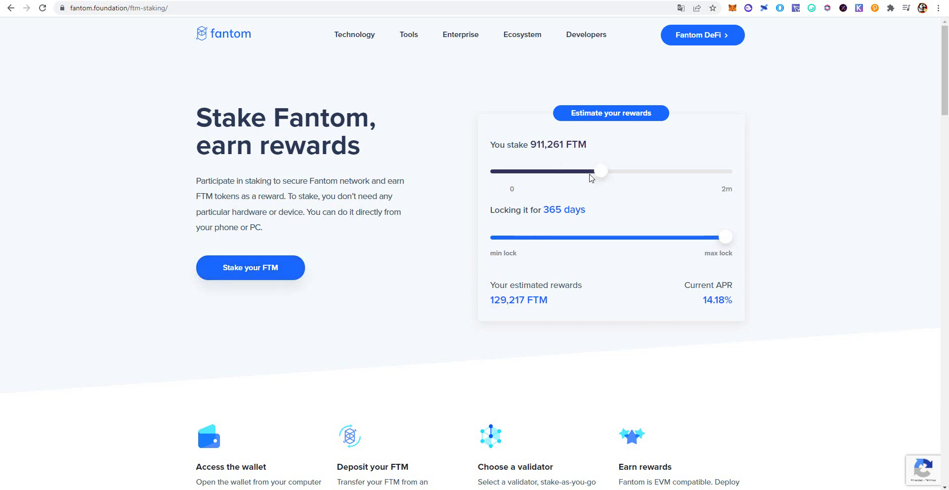
click(285, 267)
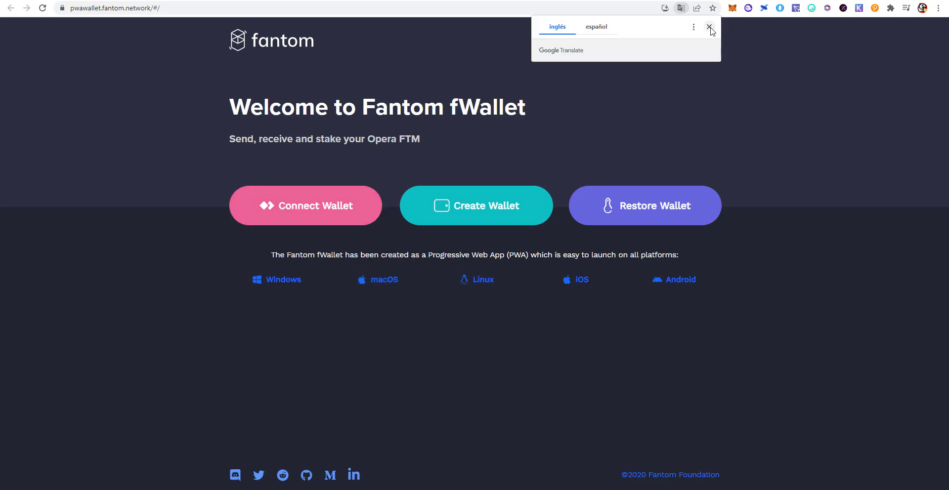
click(710, 28)
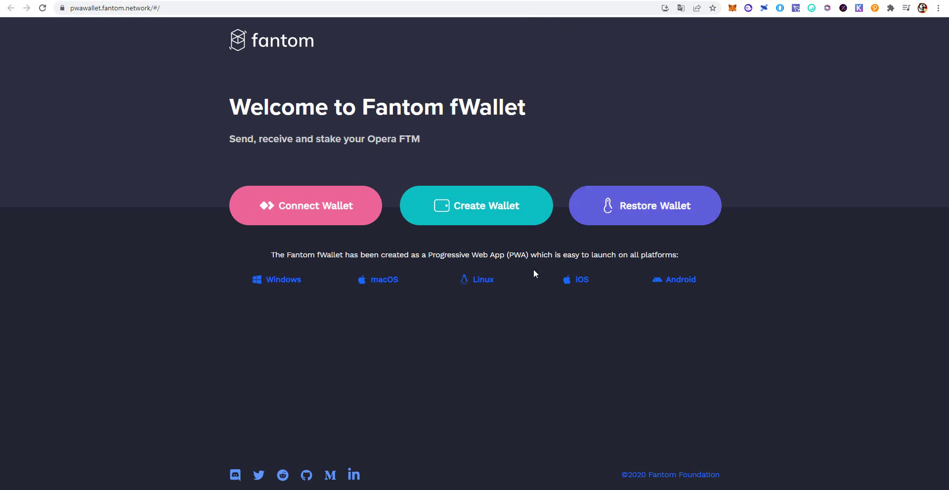
Connect fWallet through Metamask and add the proposed account
drag(453, 105, 517, 108)
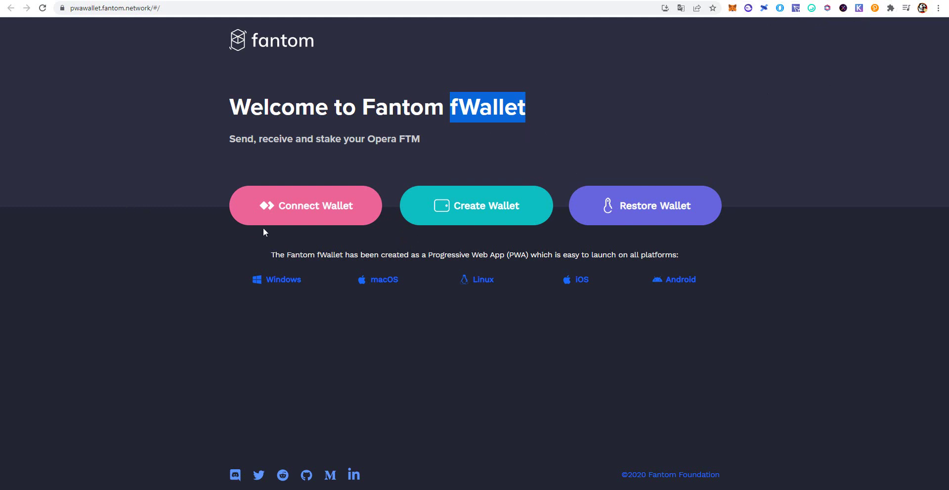
click(301, 214)
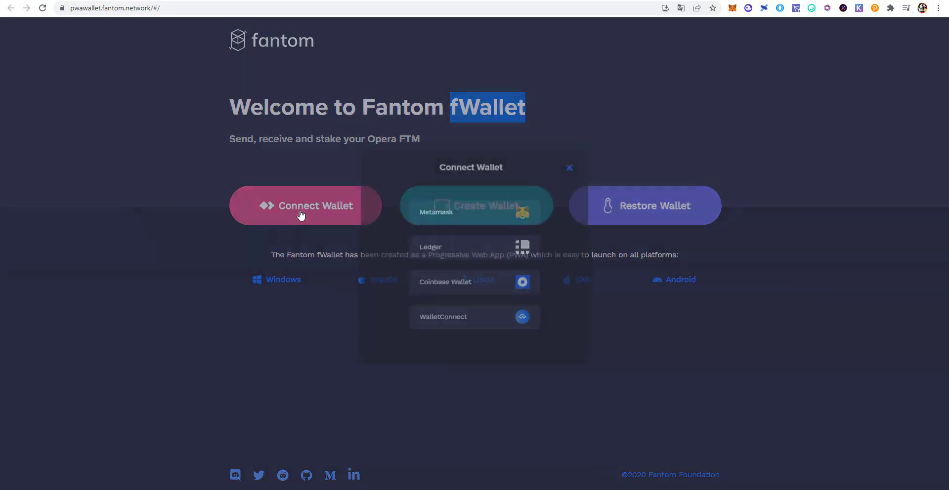
click(481, 217)
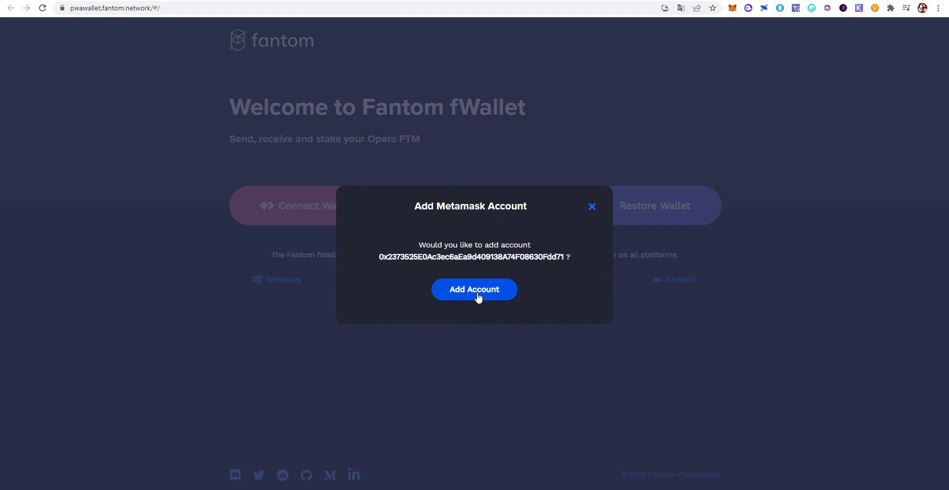
click(478, 296)
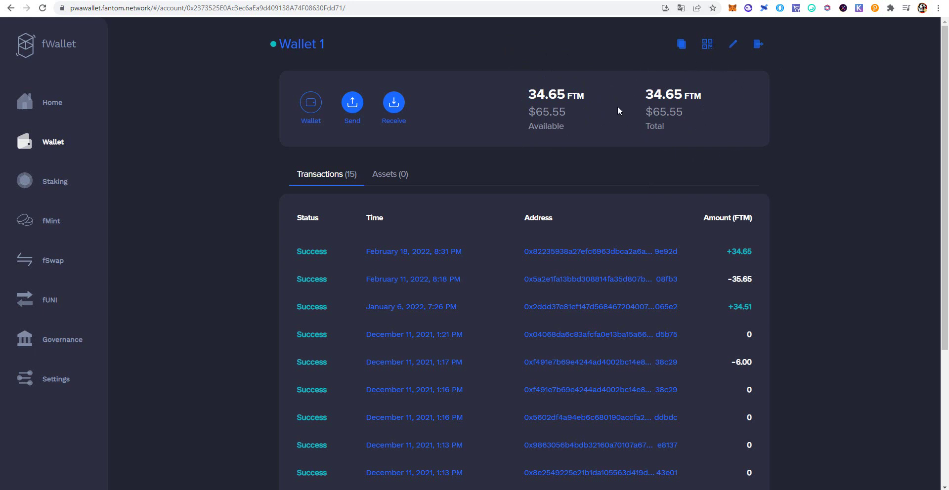
Set up a staking delegation of 10 FTM to validator GoFantom, ID 17, and continue to the confirmation page
click(51, 187)
click(549, 218)
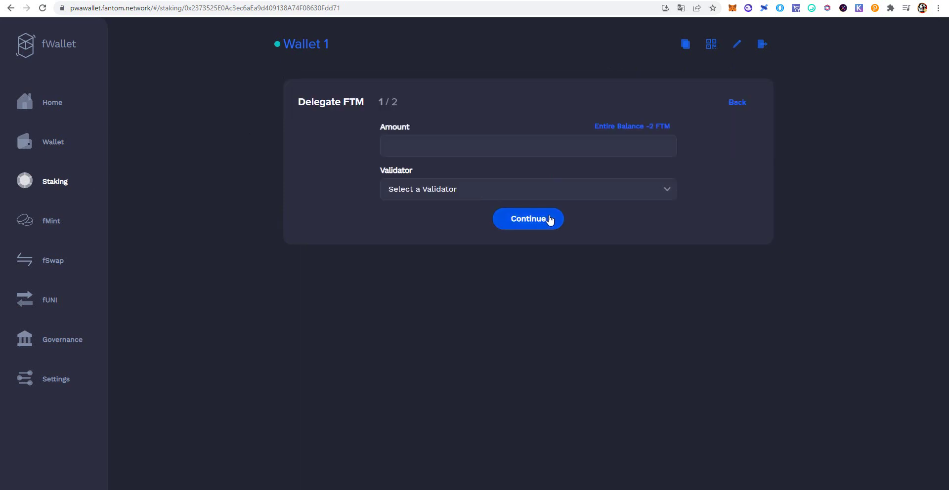
click(472, 150)
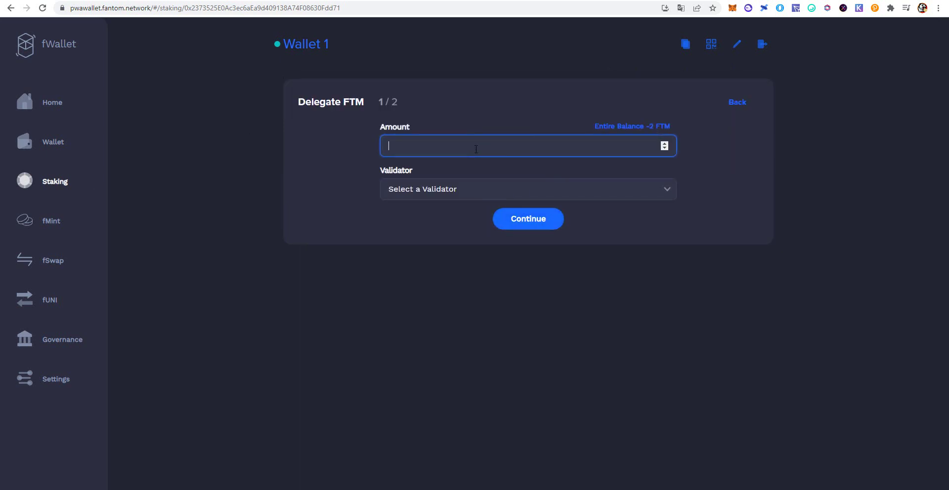
click(452, 192)
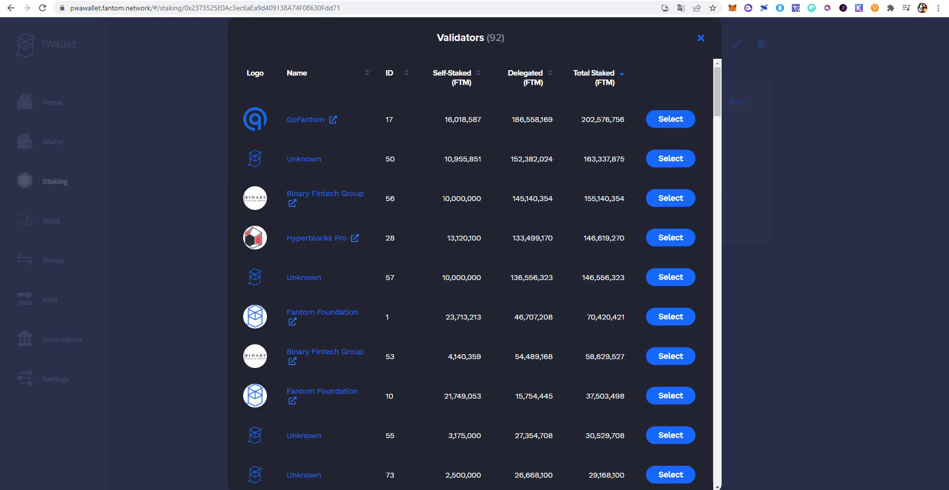
click(671, 120)
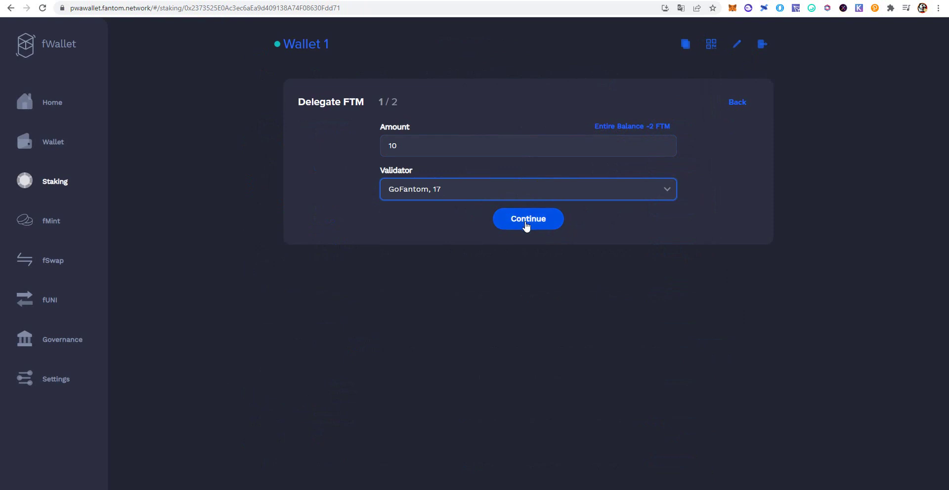
click(527, 227)
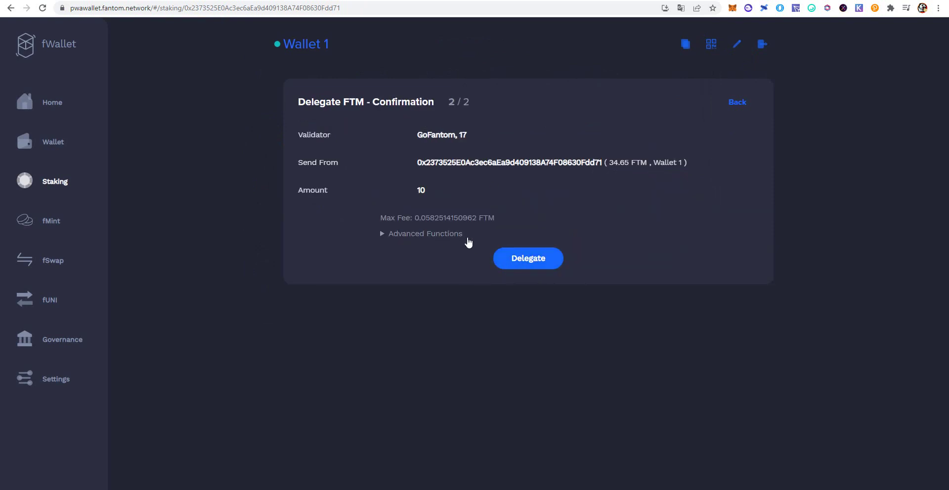
Submit the 10 FTM delegation, approve its transaction in MetaMask, and open the delegation's details
click(540, 262)
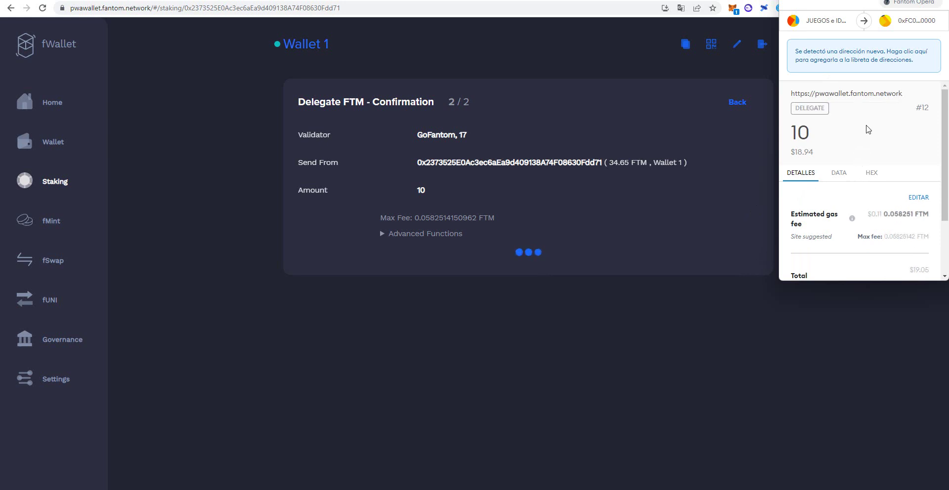
scroll(869, 130, down, 3)
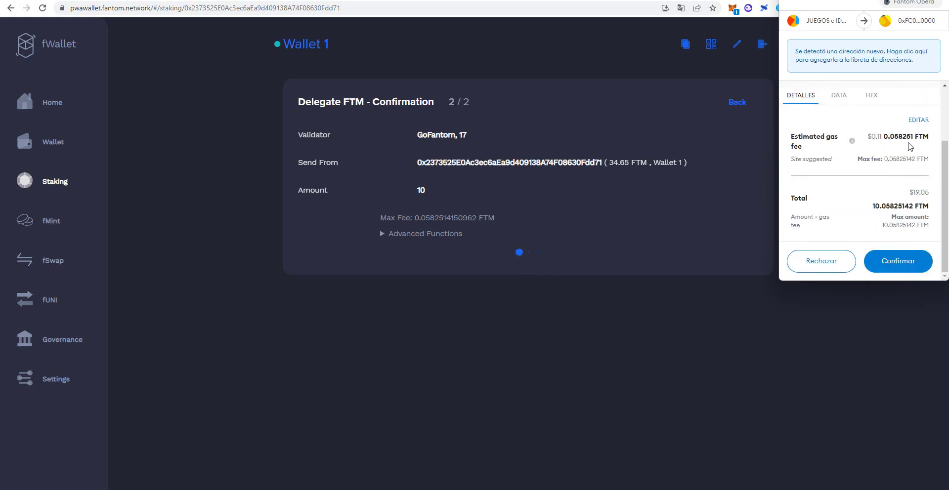
click(898, 267)
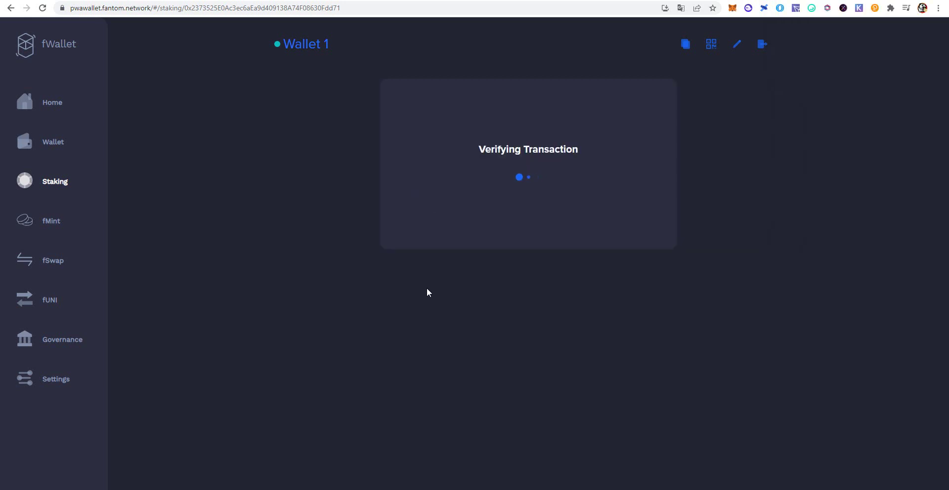
click(529, 226)
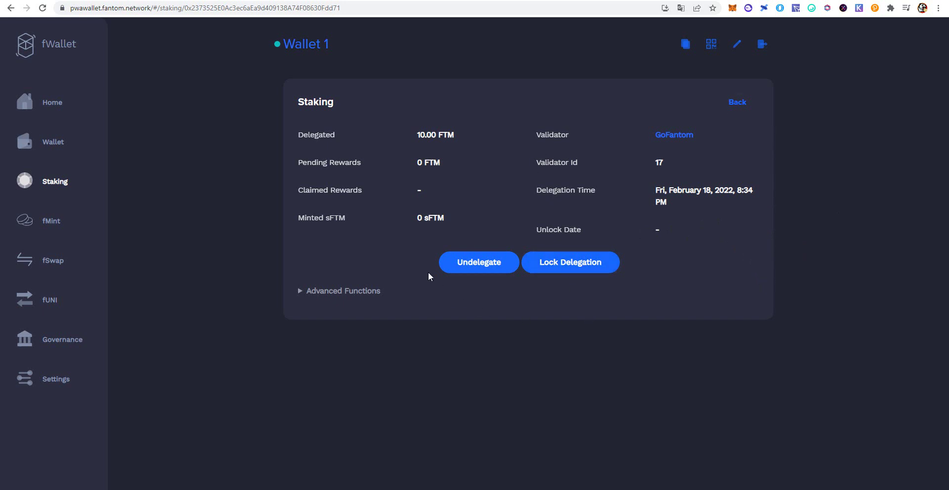
Review the undelegation amount and withdrawal waiting period for the GoFantom delegation, and return to its details
click(471, 262)
click(662, 181)
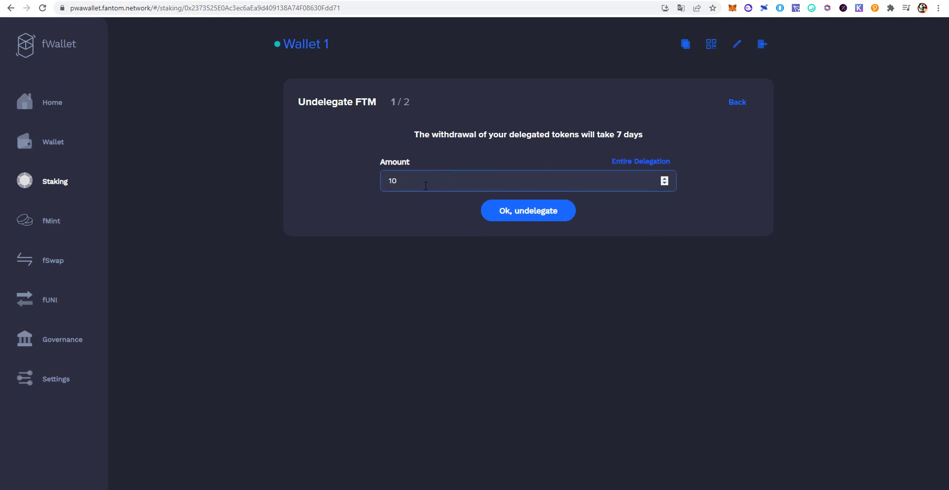
drag(408, 184, 332, 178)
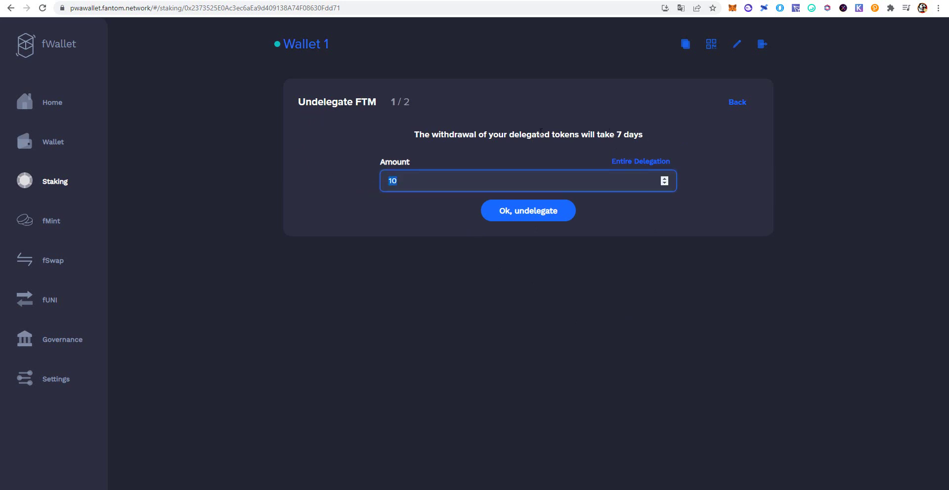
drag(644, 135, 615, 135)
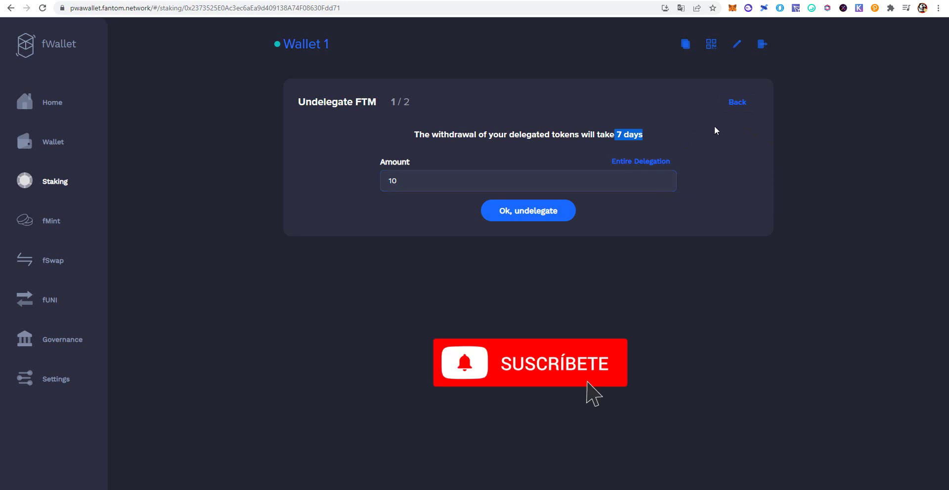
click(744, 108)
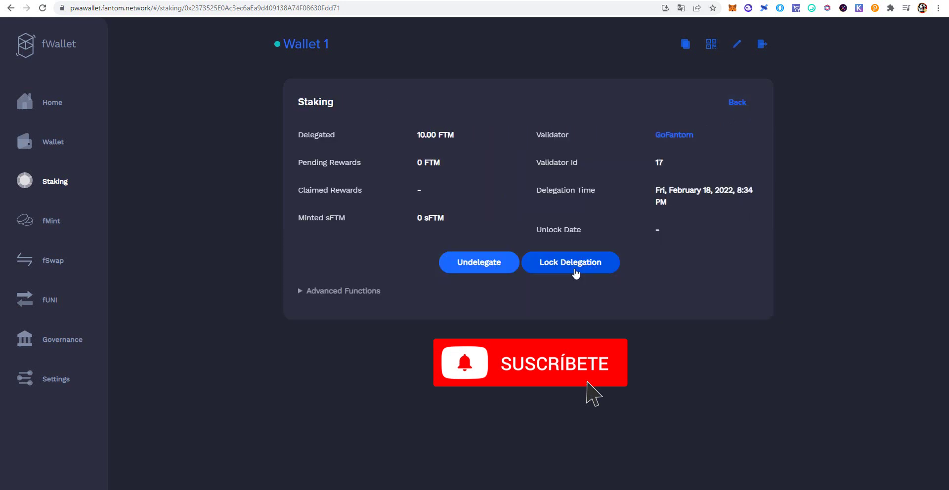
Preview a 203-day lock on the delegation and check the APR for 202 days in the Fantom rewards estimator
click(576, 274)
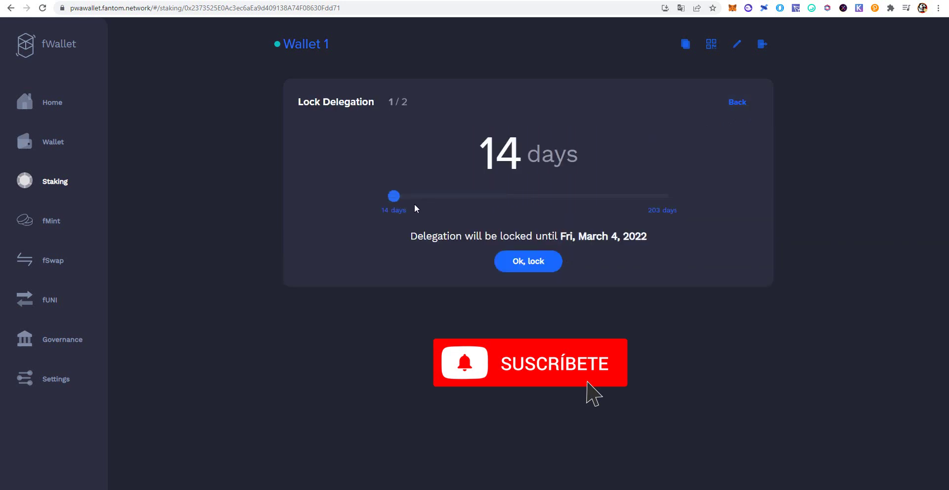
drag(394, 197, 740, 211)
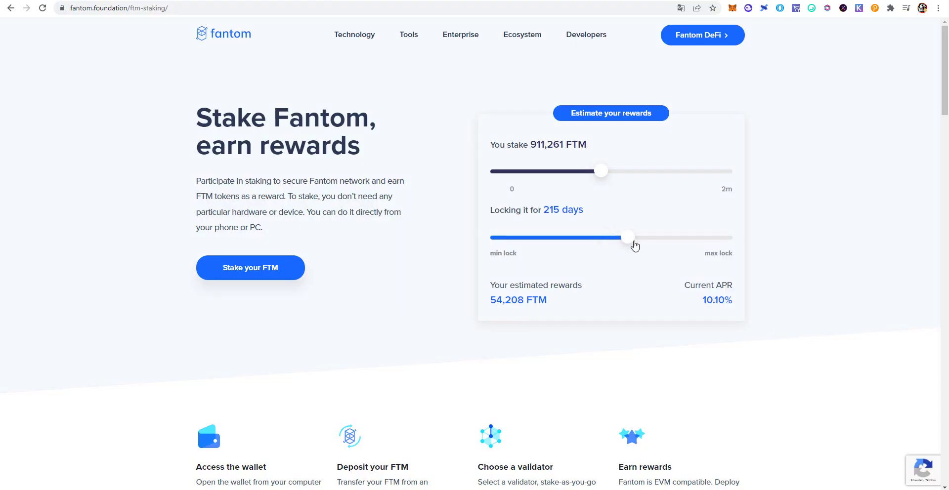
drag(624, 248, 621, 248)
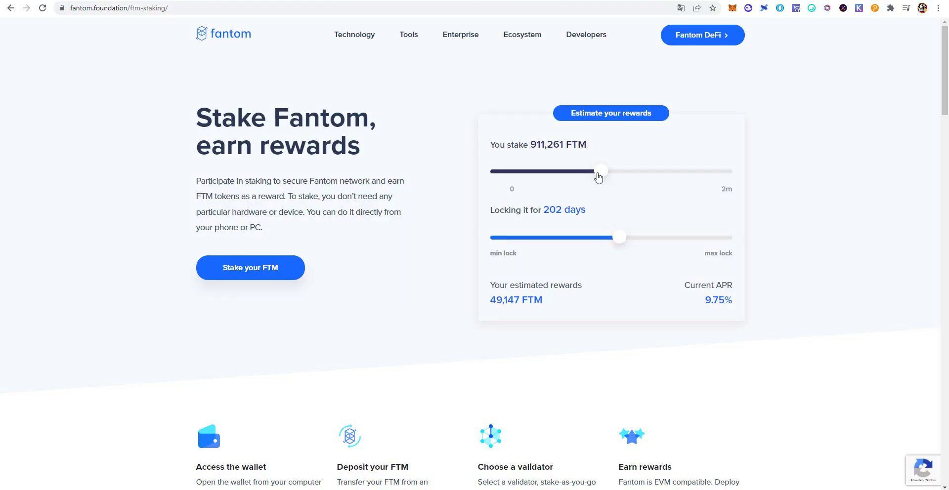
drag(710, 301, 737, 306)
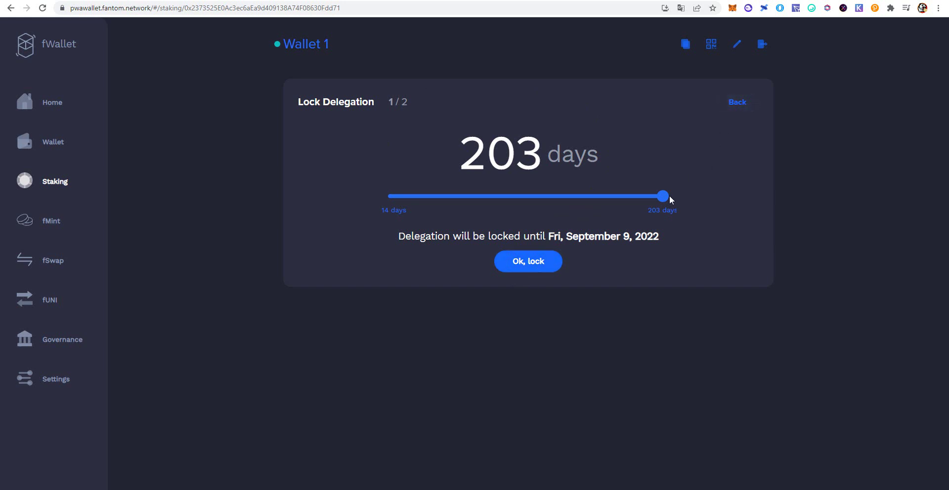
Compare a 14-day delegation lock with the estimator's maximum lock APR, and leave the lock form without locking
drag(595, 204, 365, 216)
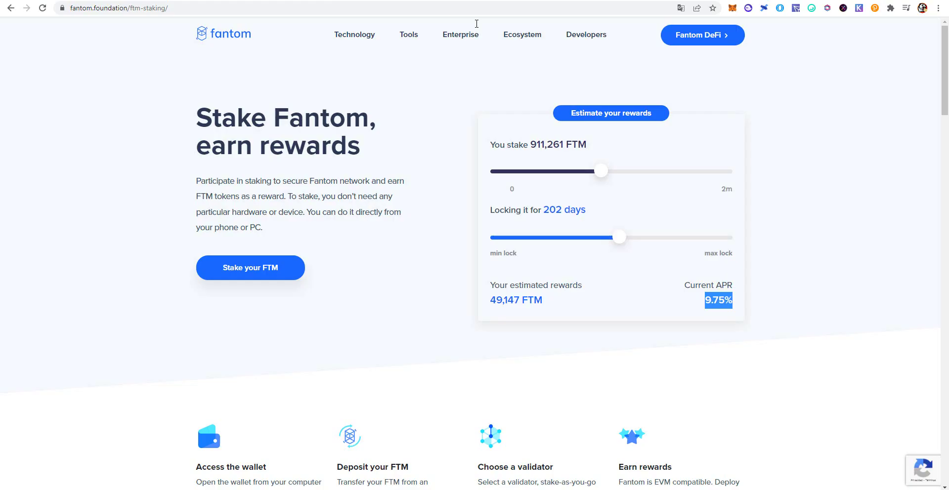
drag(619, 238, 855, 260)
drag(699, 310, 751, 305)
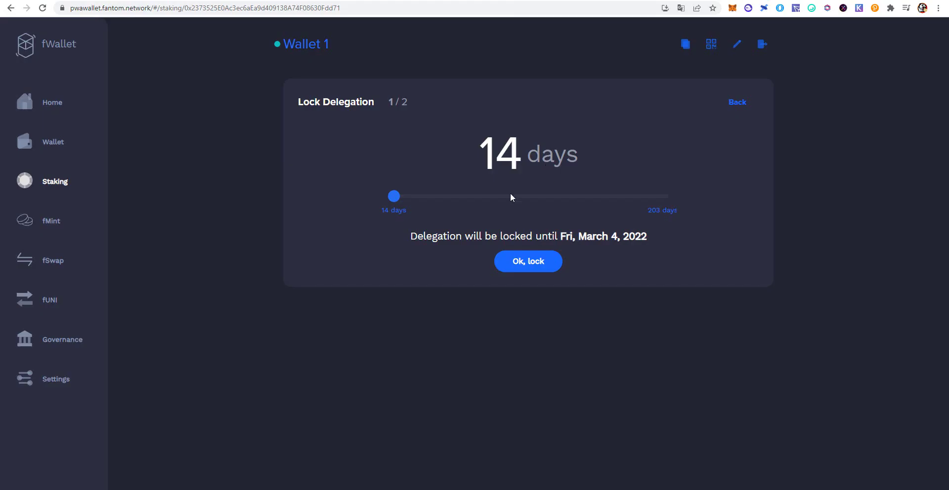
drag(405, 207, 327, 227)
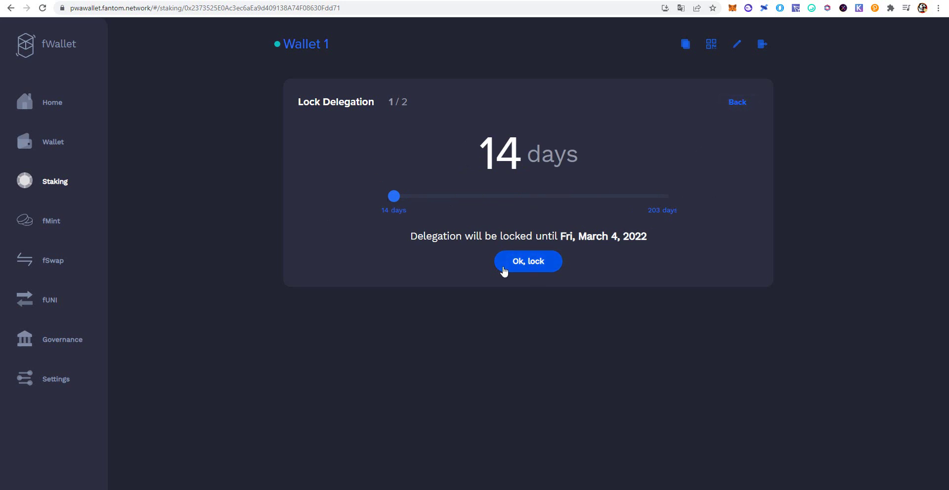
click(731, 104)
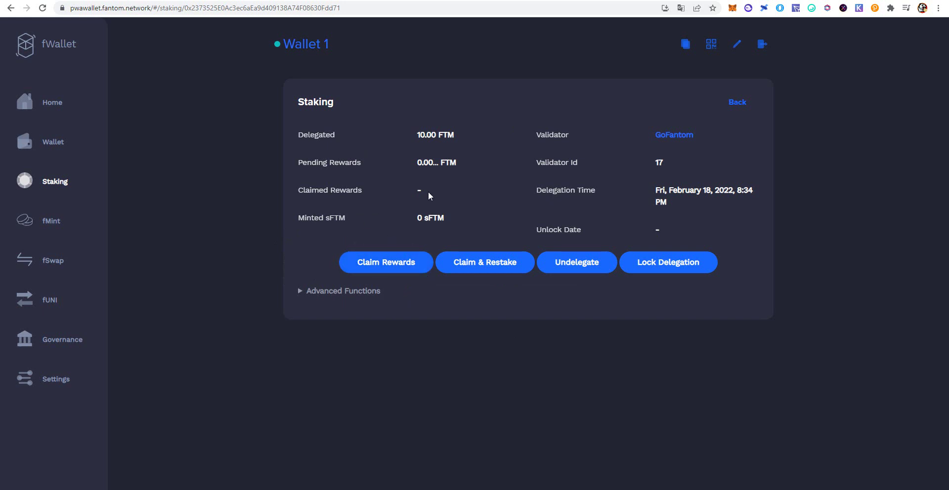
Review the Claim & Restake form and the undelegation waiting period, leaving both without submitting
click(485, 259)
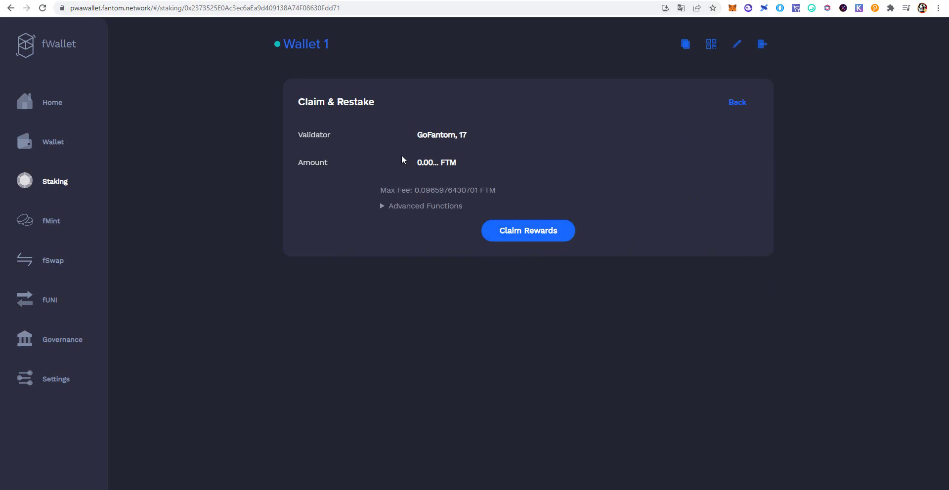
click(737, 103)
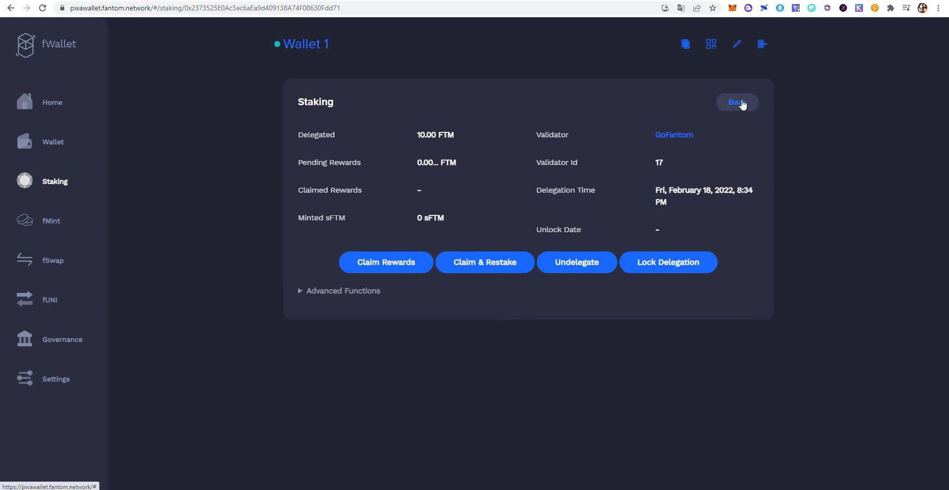
click(572, 262)
drag(616, 134, 760, 136)
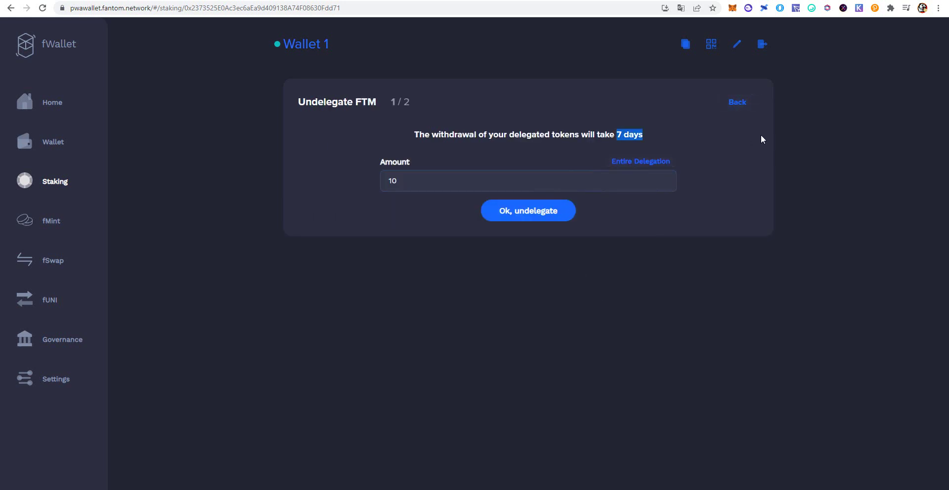
click(739, 106)
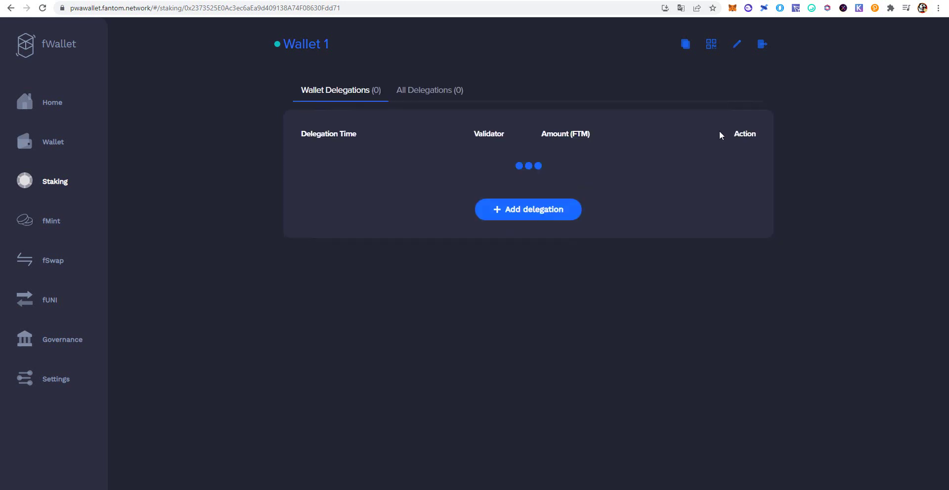
Preview the maximum 203-day lock on the delegation, leave without locking, and return to the fWallet home overview
click(341, 198)
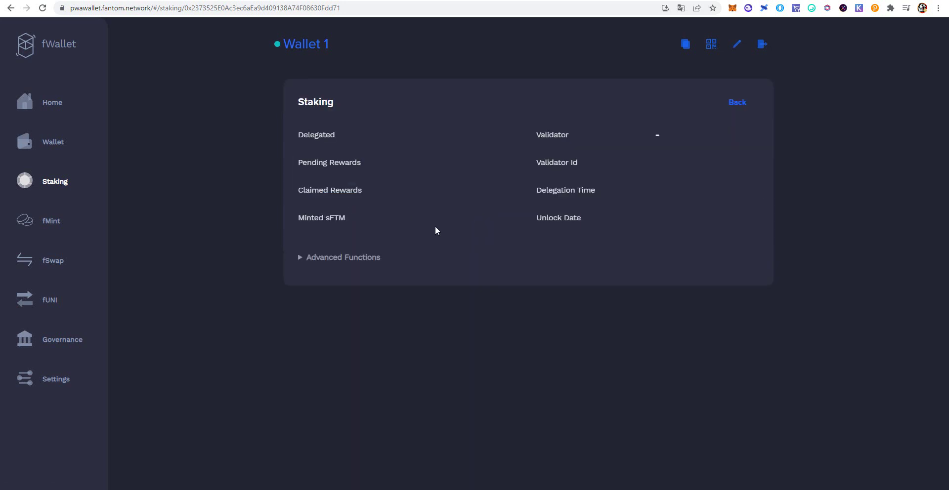
click(631, 264)
click(552, 197)
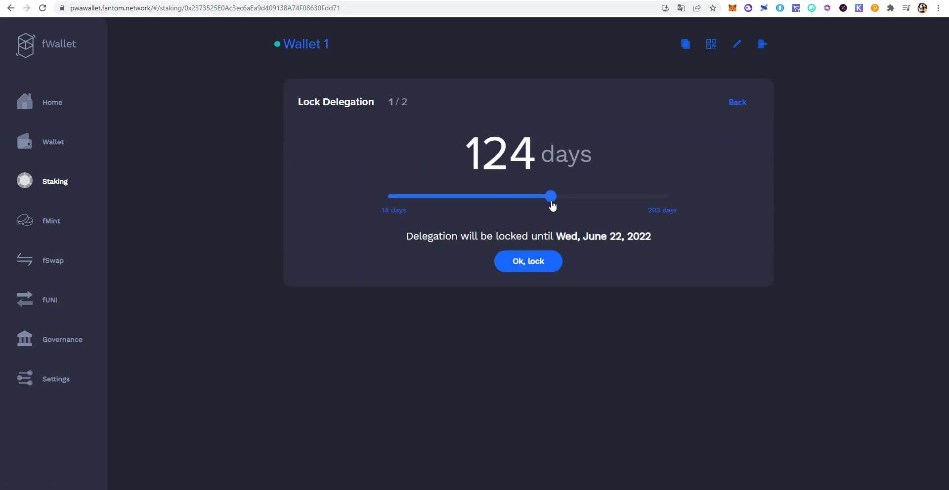
key(End)
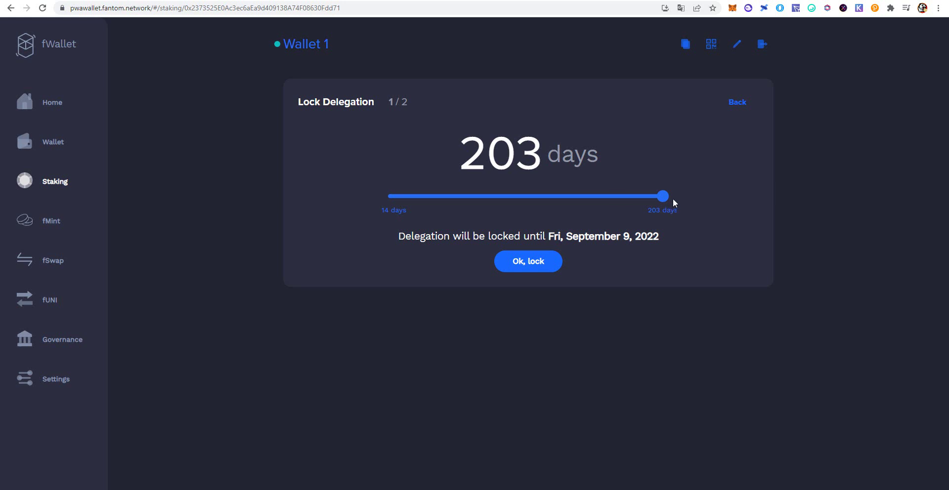
double_click(542, 155)
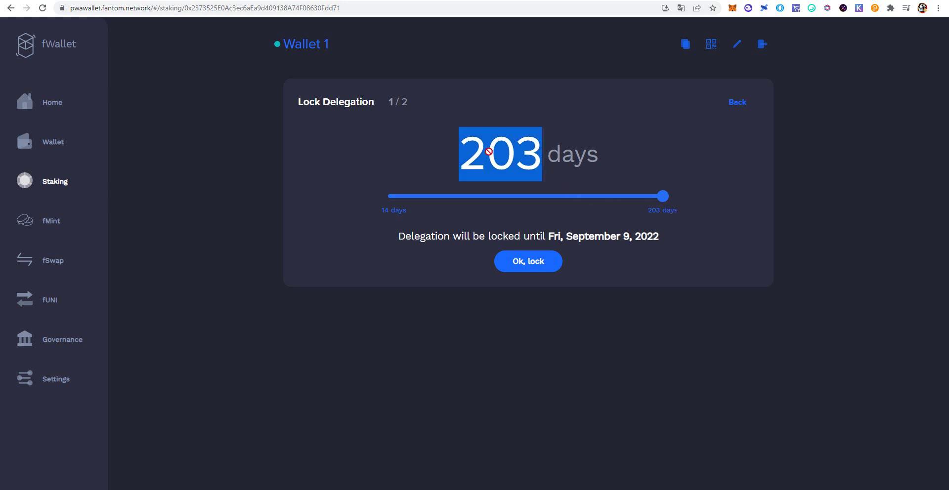
click(543, 146)
drag(542, 148, 467, 158)
click(751, 107)
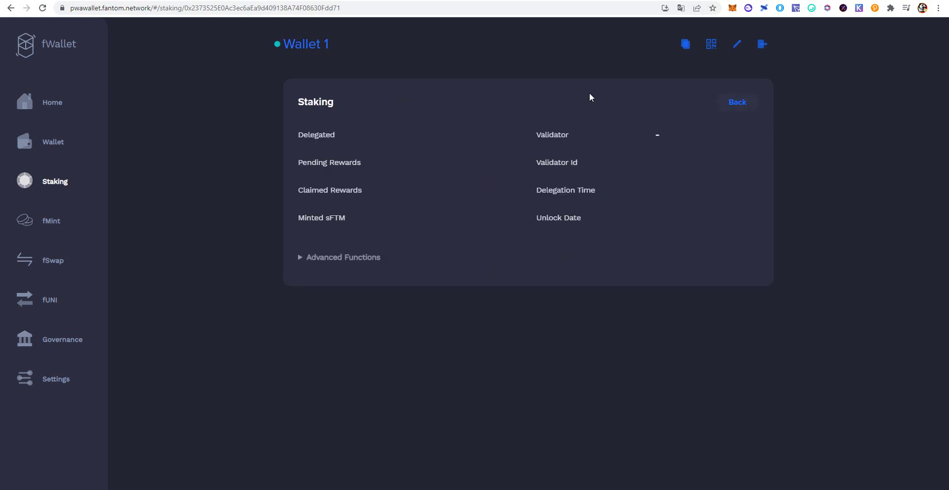
click(47, 101)
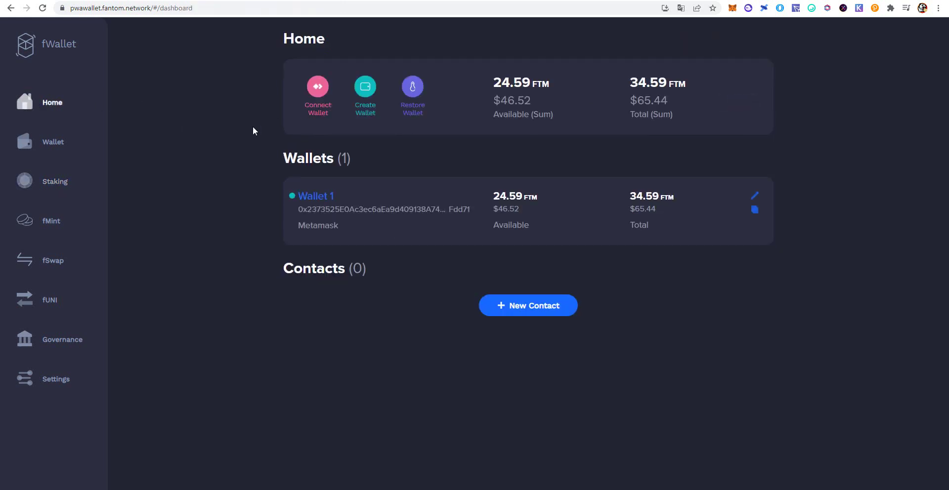